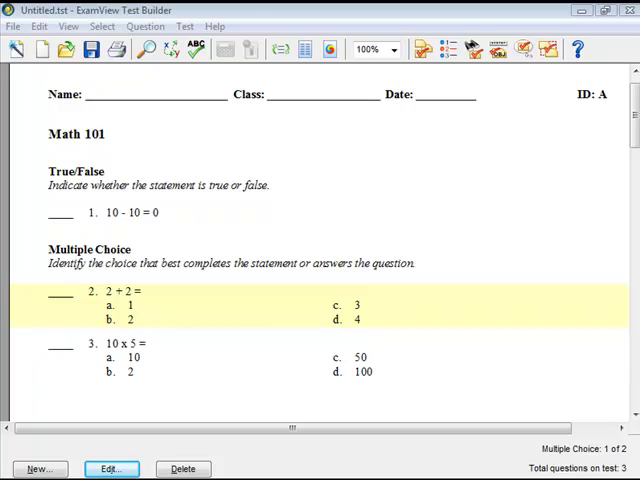
In question 2, place the insertion point after '2 + 2 =' and reach the Insert menu.
double_click(152, 306)
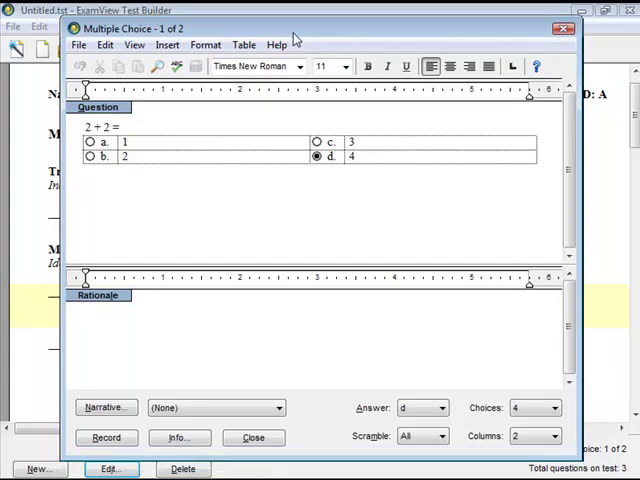
drag(295, 50, 296, 20)
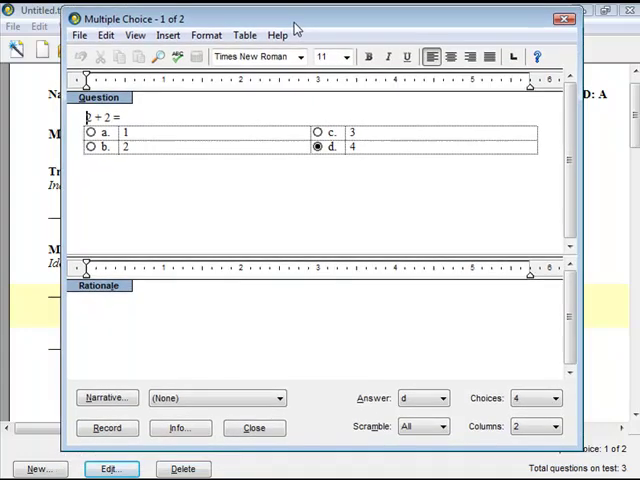
click(157, 117)
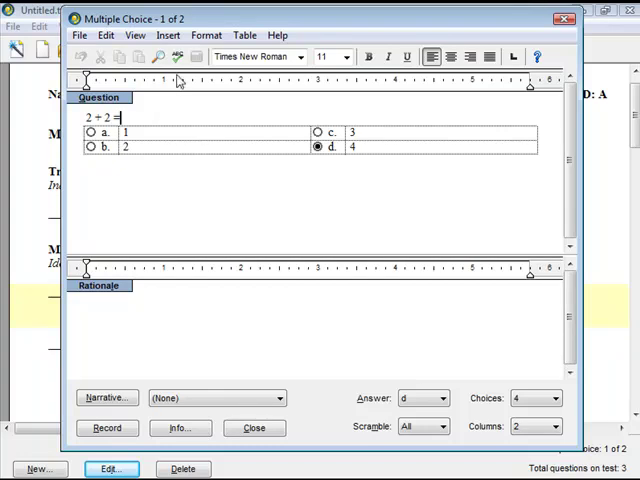
click(168, 35)
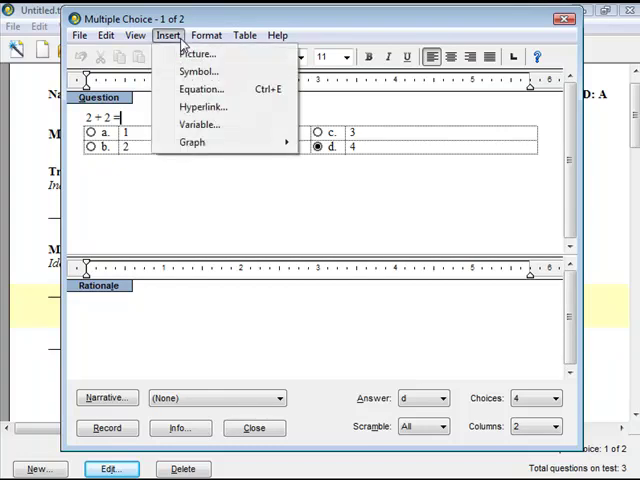
In Insert Picture, keep bitmap file type and the XY Grids folder of the picture library.
click(190, 54)
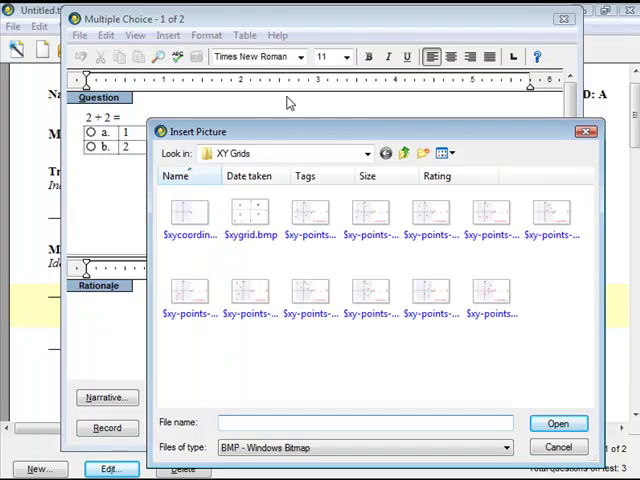
drag(287, 137, 269, 88)
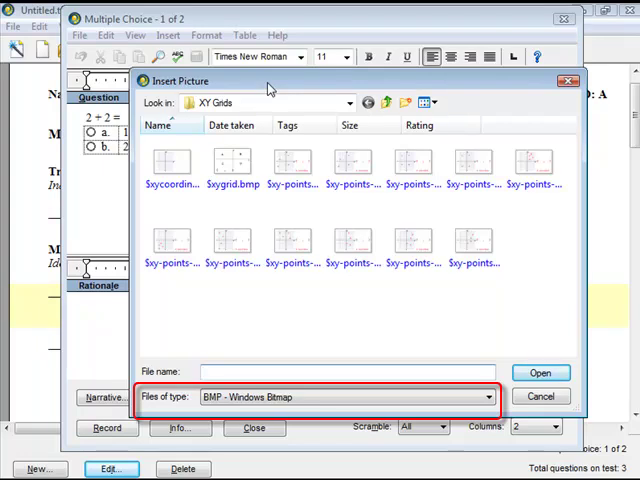
click(488, 397)
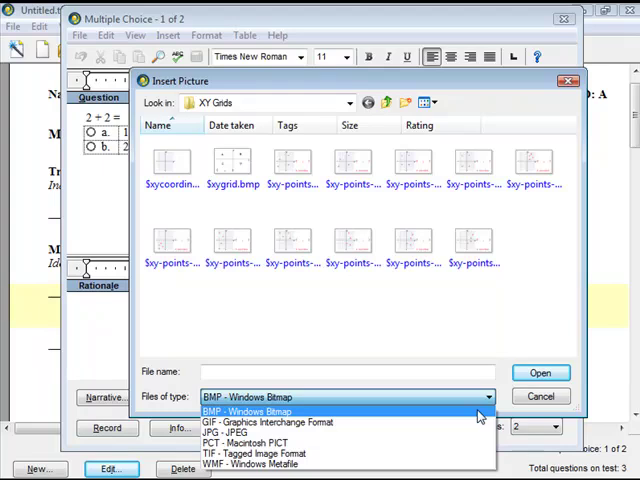
click(480, 405)
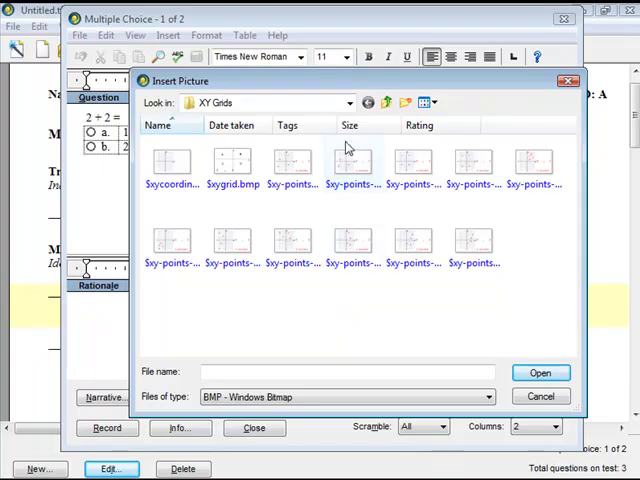
click(349, 103)
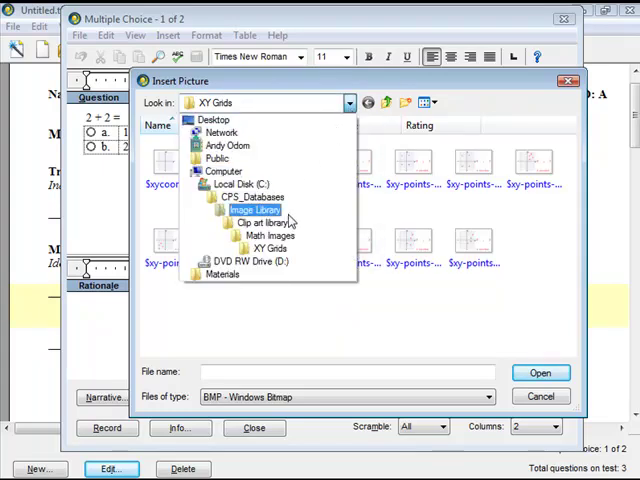
click(268, 248)
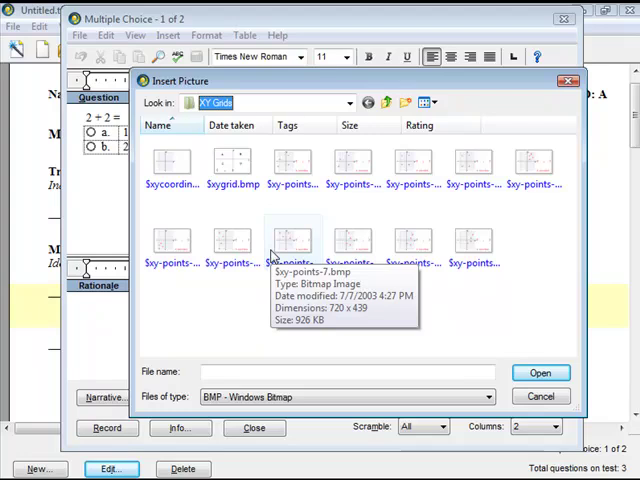
Insert the XY grid picture into the question, then close the question editor.
double_click(237, 168)
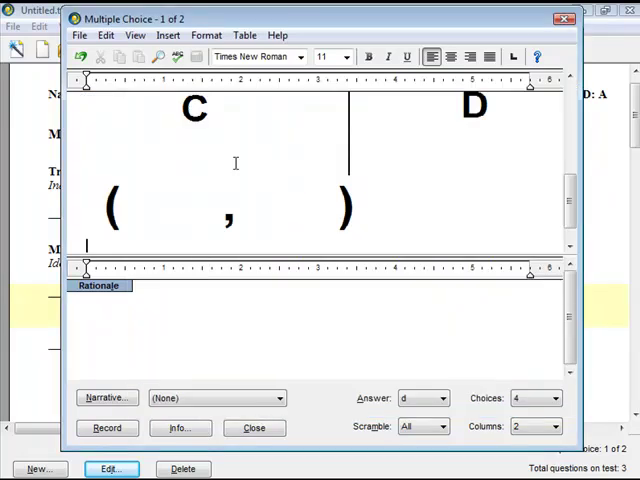
mouse_move(571, 207)
mouse_down()
mouse_move(571, 118)
mouse_move(568, 212)
mouse_up()
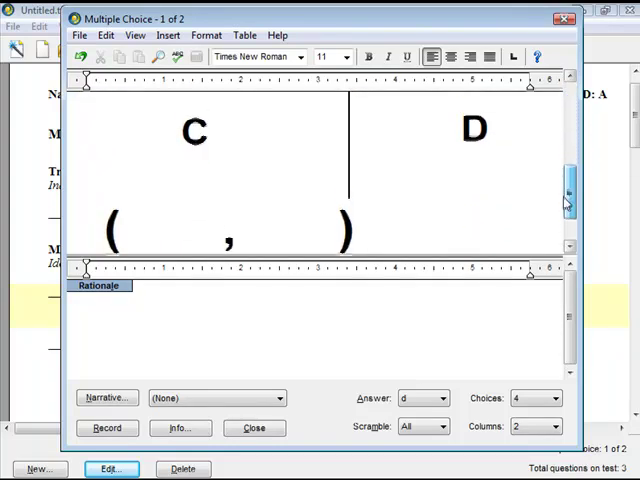
drag(568, 212, 569, 110)
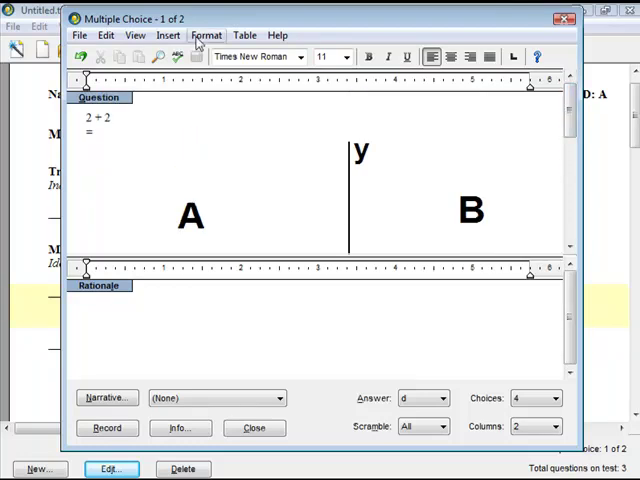
click(135, 427)
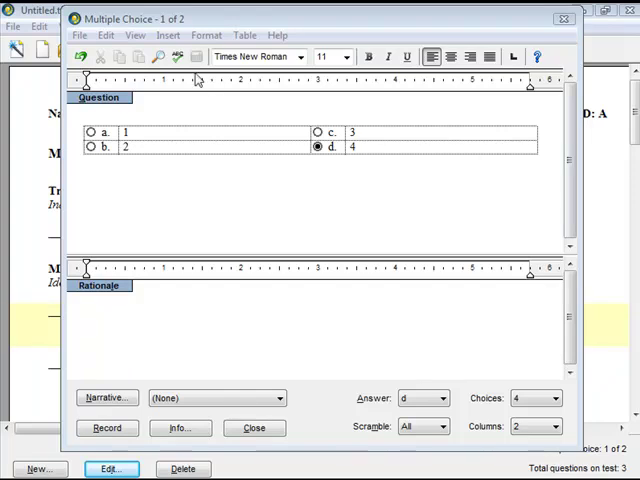
Build an equation with the Equation Editor's operator palette and record it into the question.
click(167, 35)
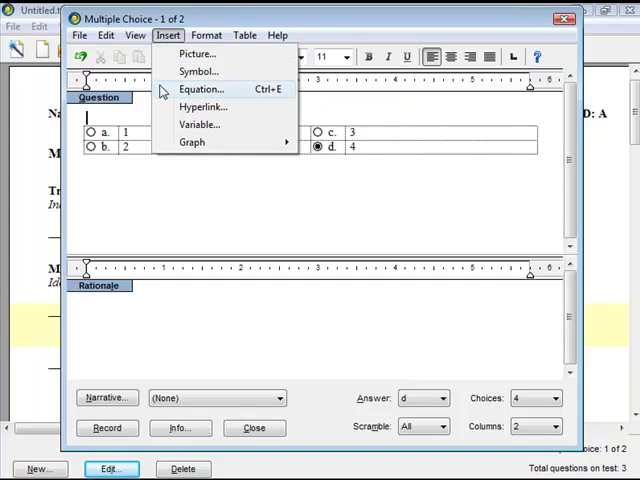
click(200, 89)
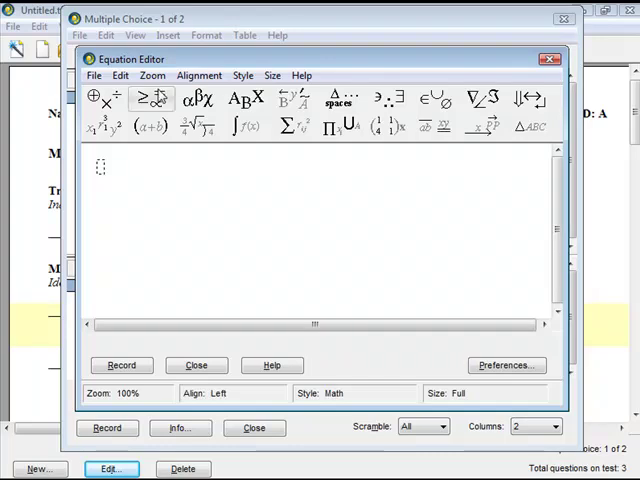
text(2)
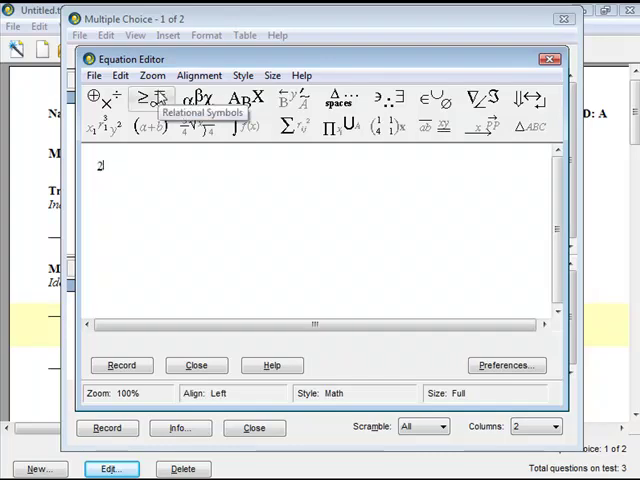
click(108, 103)
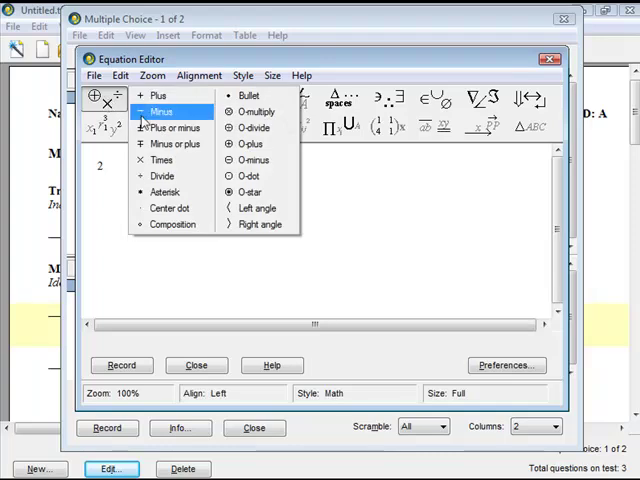
click(158, 160)
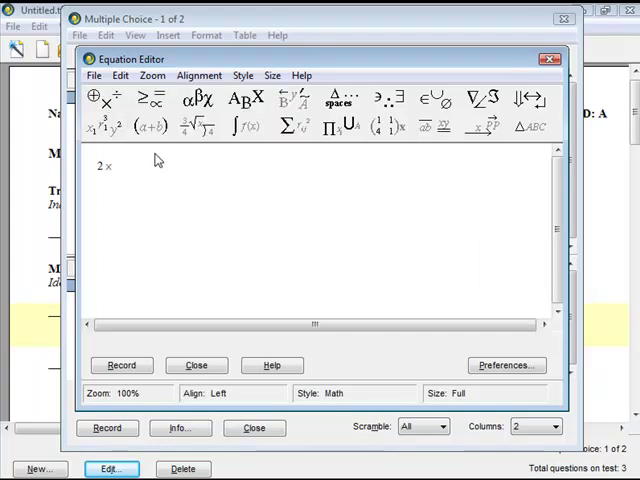
text( 2)
text( =)
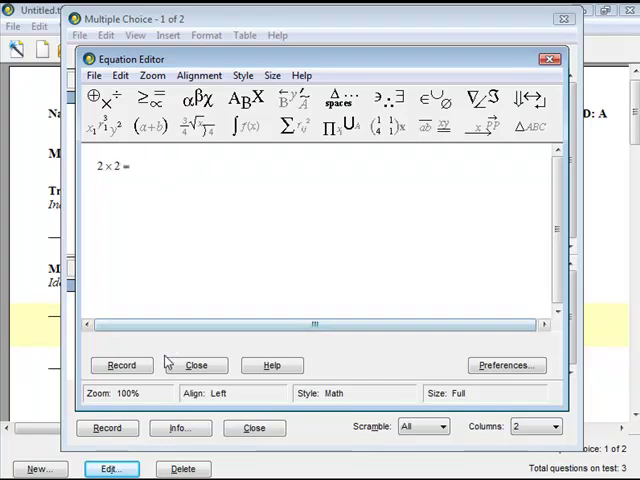
click(140, 366)
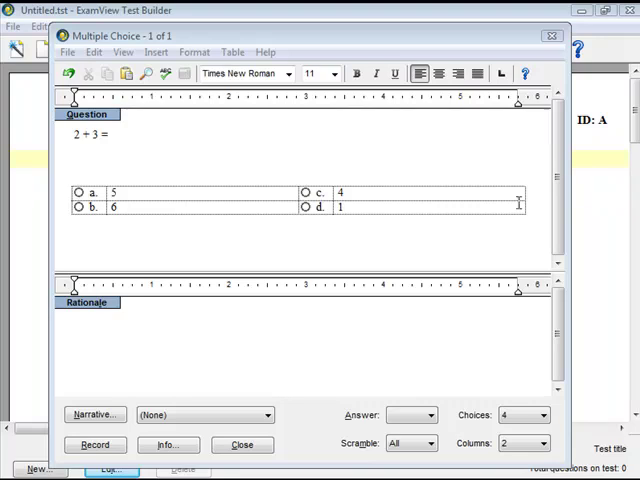
Insert a number line graph below the 2 + 3 = equation.
click(142, 164)
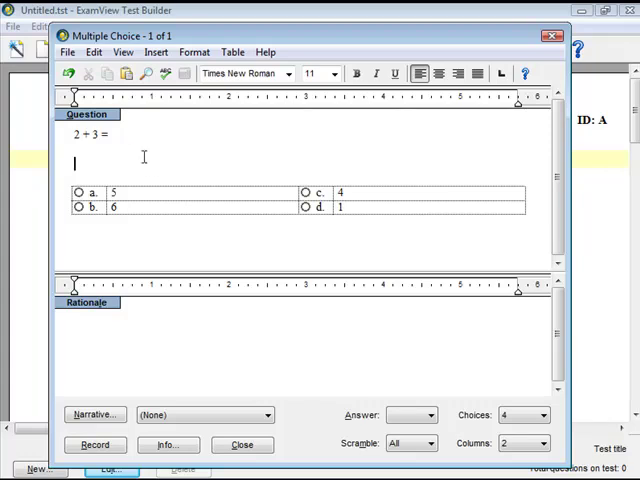
click(155, 52)
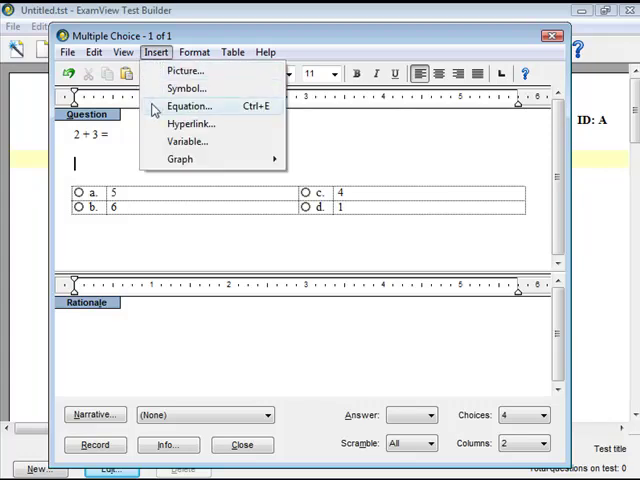
mouse_move(200, 159)
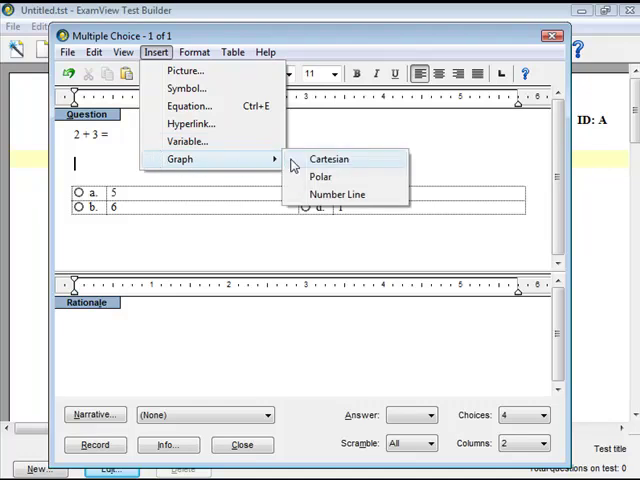
click(296, 196)
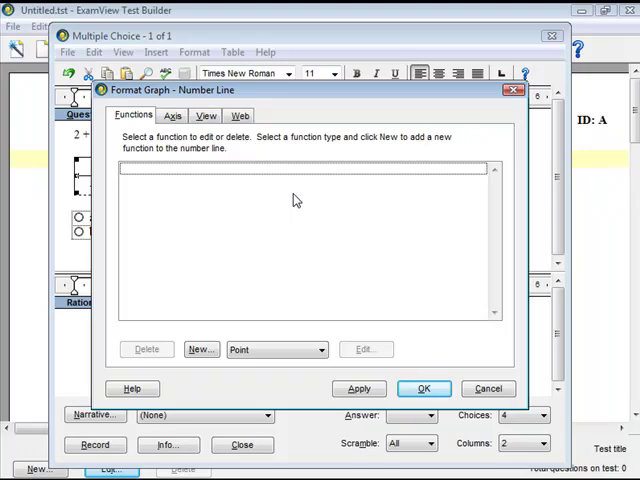
Add a point at coordinate 3 and place the number line into the question.
click(201, 350)
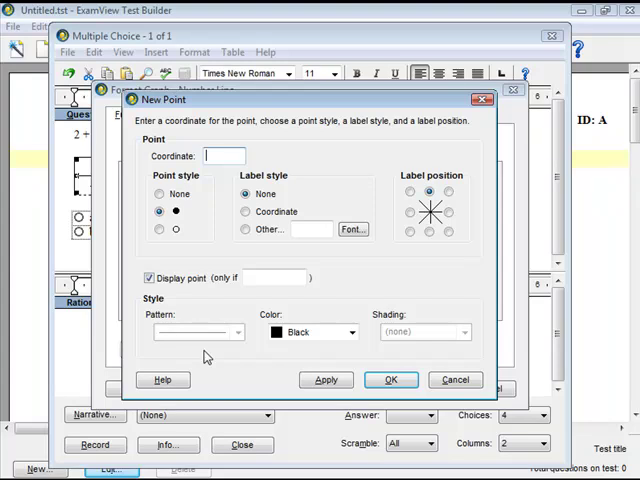
click(226, 156)
text(3)
click(391, 379)
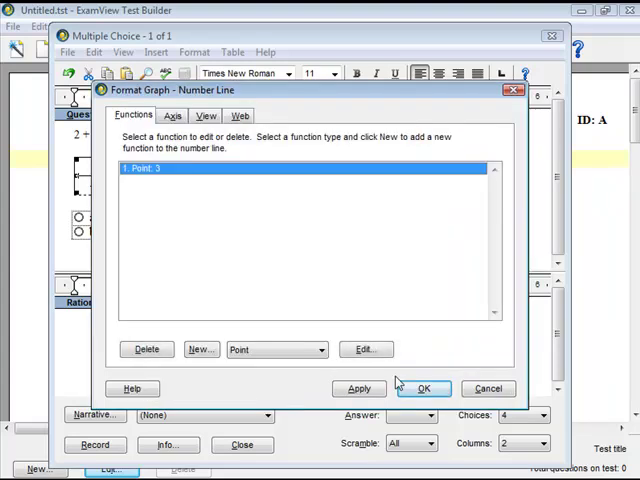
click(421, 388)
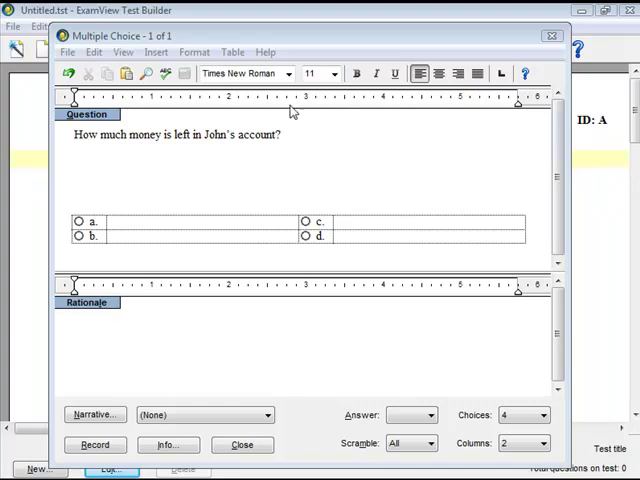
Insert a table with 3 columns and 4 rows below the account question.
click(232, 52)
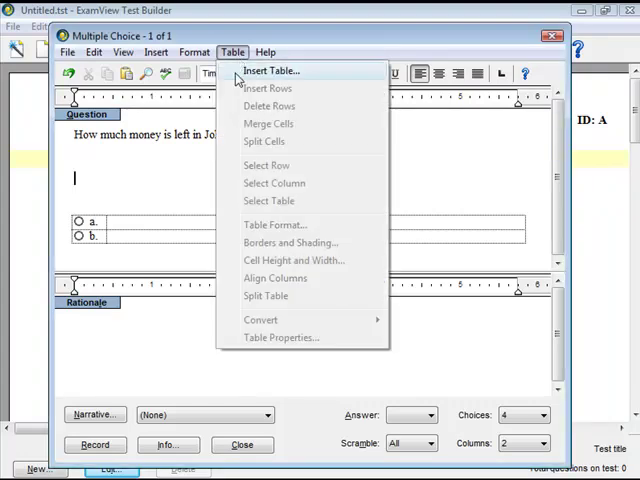
click(238, 76)
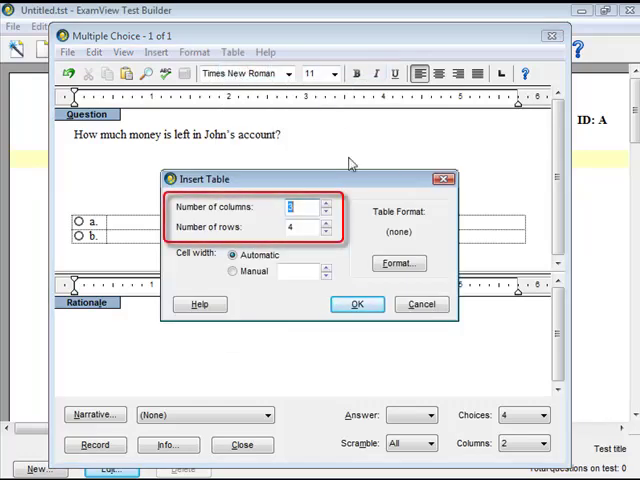
click(326, 223)
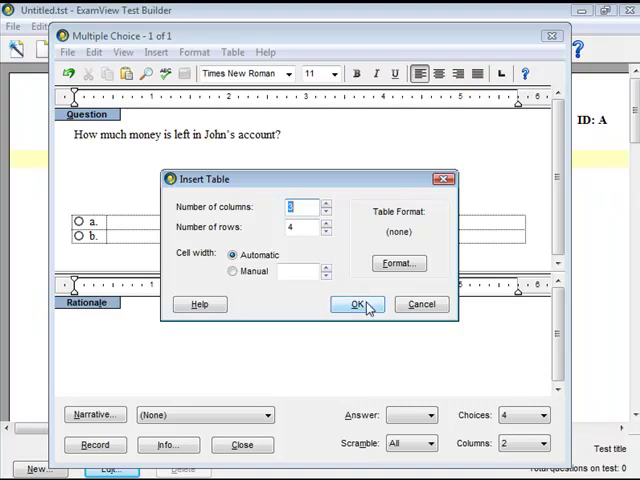
click(360, 304)
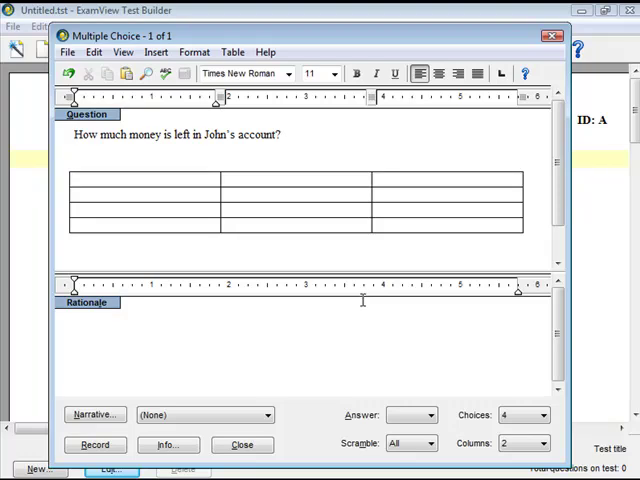
text(Date)
Fill the header row with Date, Deposit and Withdraw, tabbing across the cells.
key(Tab)
text(Depo)
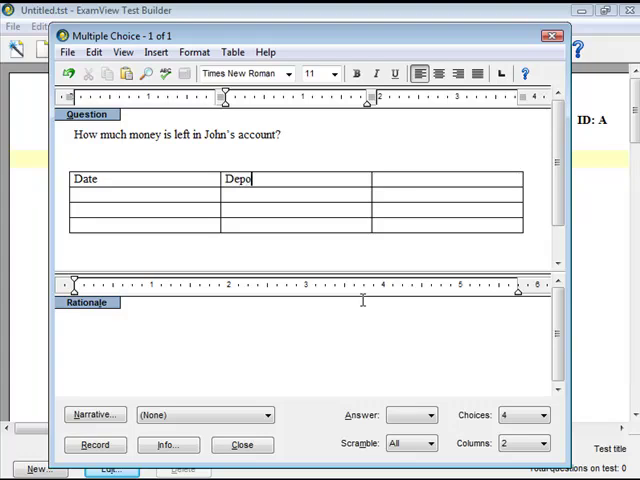
text(sit)
key(Tab)
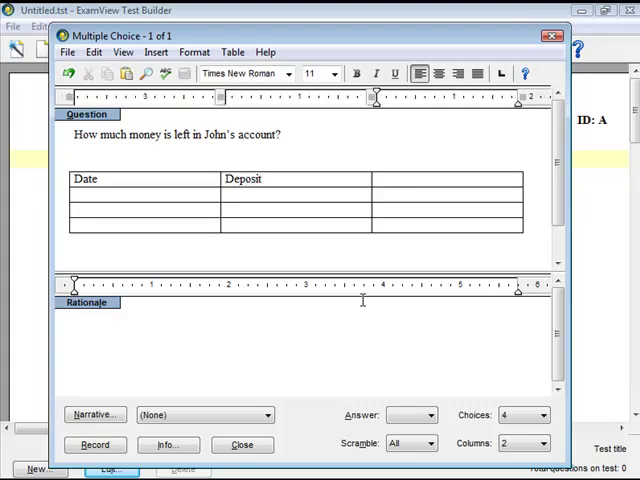
text(Withdra)
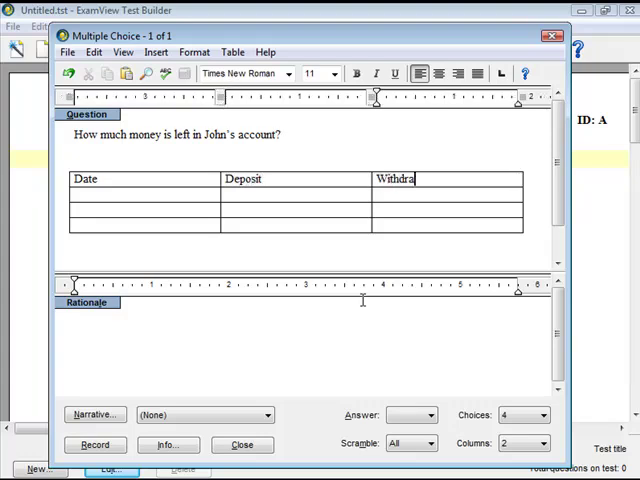
text(w)
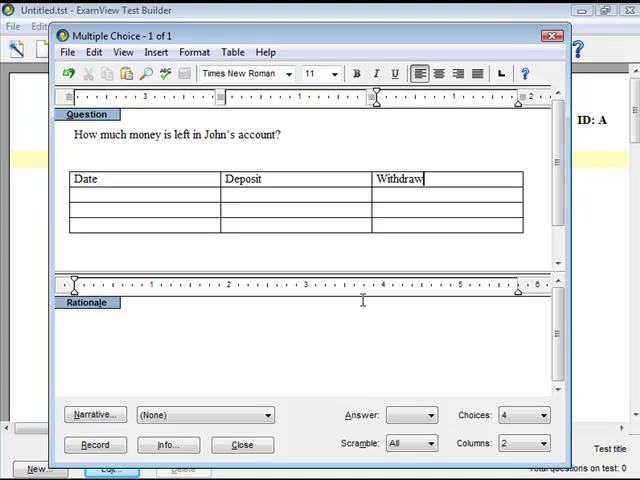